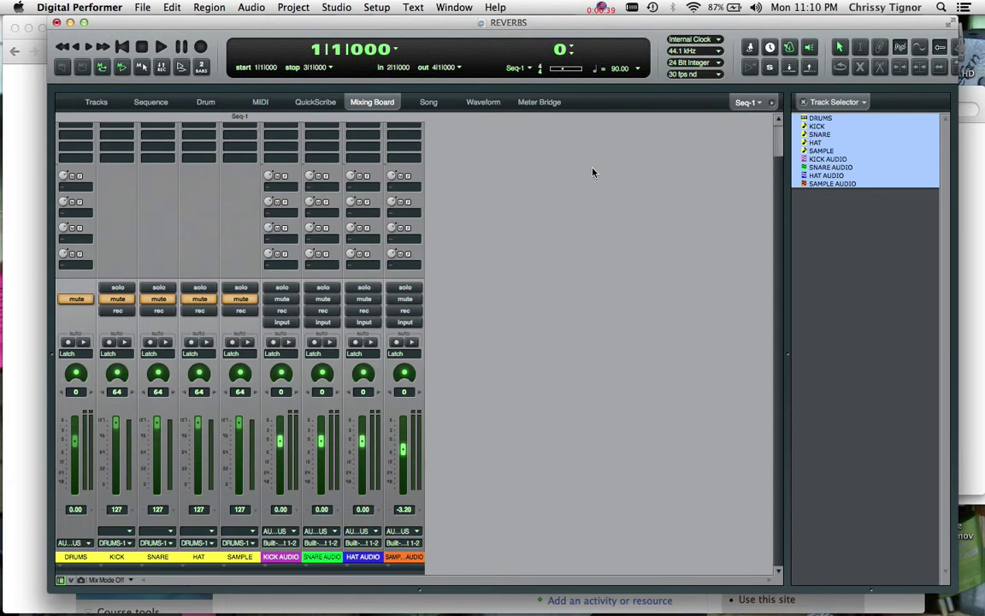
- Add a new aux track (Aux-1) to the project from Project > Add Track
click(301, 6)
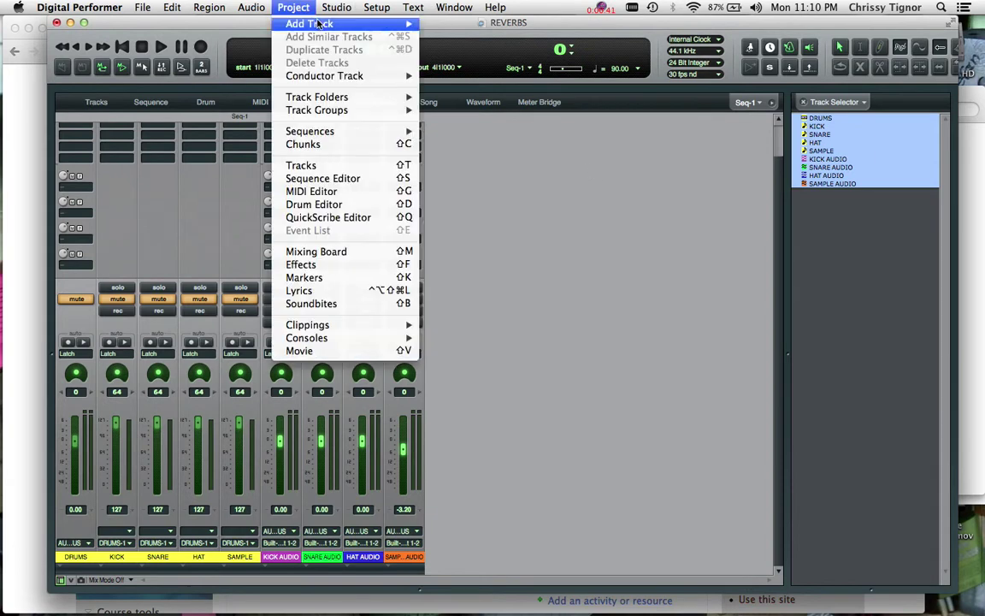
mouse_move(325, 23)
click(526, 139)
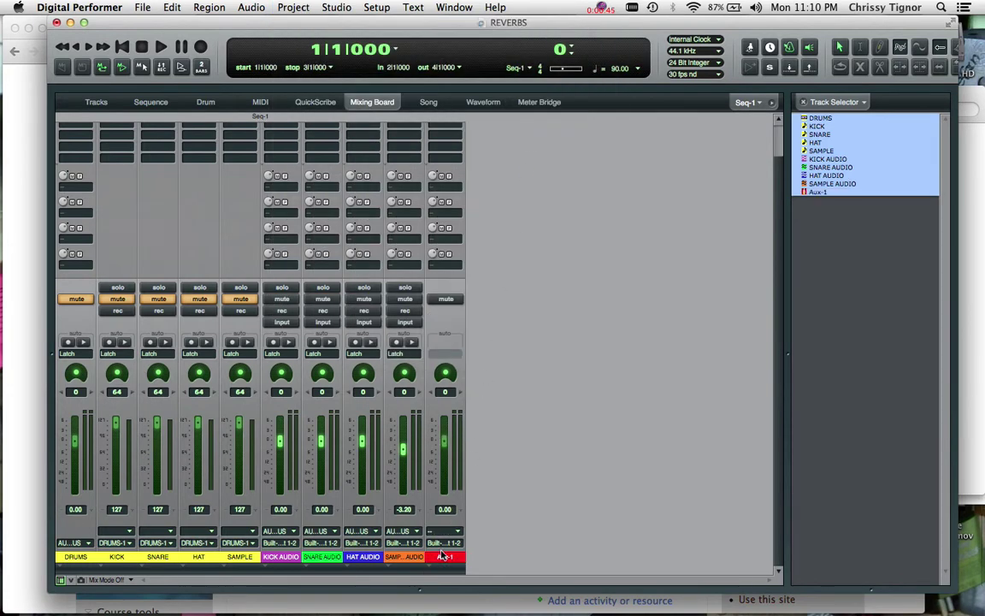
- Rename the Aux-1 track to REVERB
double_click(443, 557)
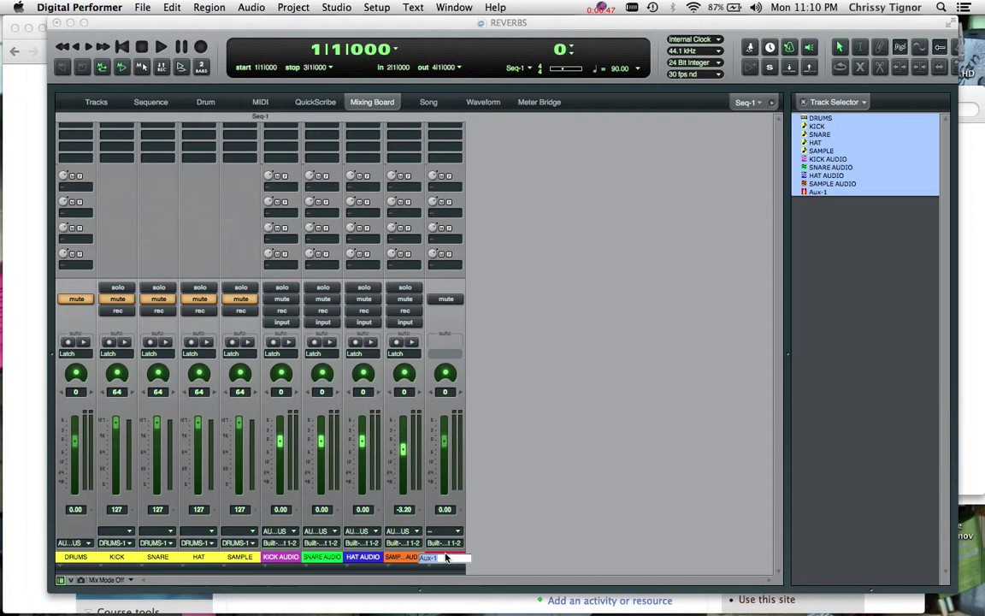
text(REVERB)
key(Return)
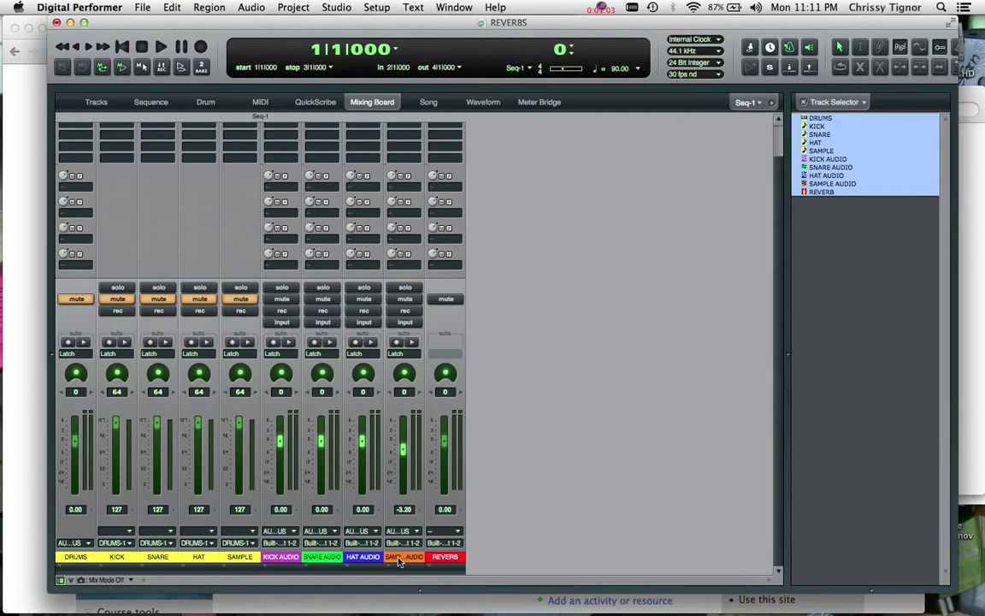
- Play the drums briefly and stop, then open the Bundles Busses list with Shift+B
key(space)
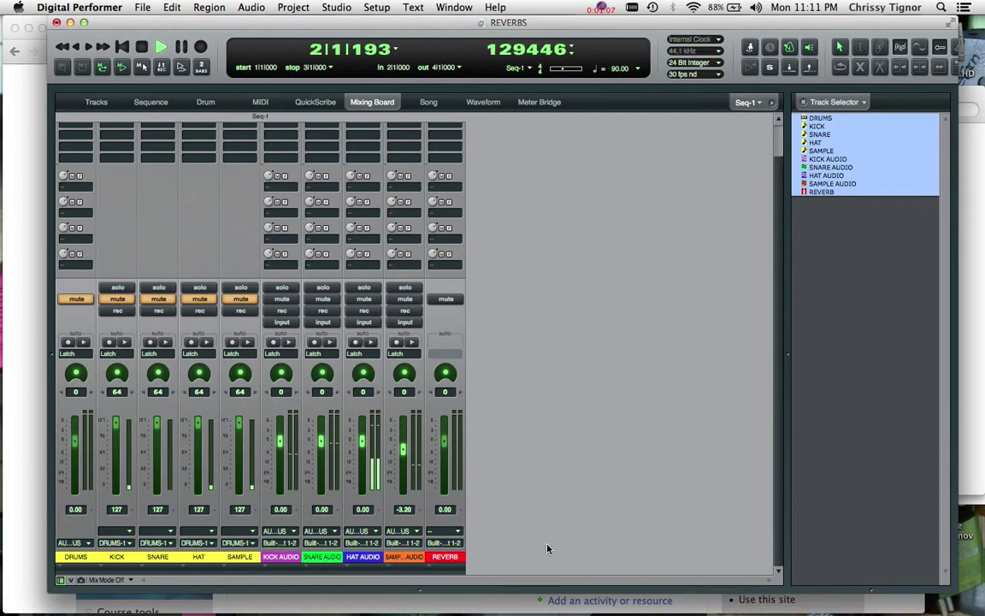
key(space)
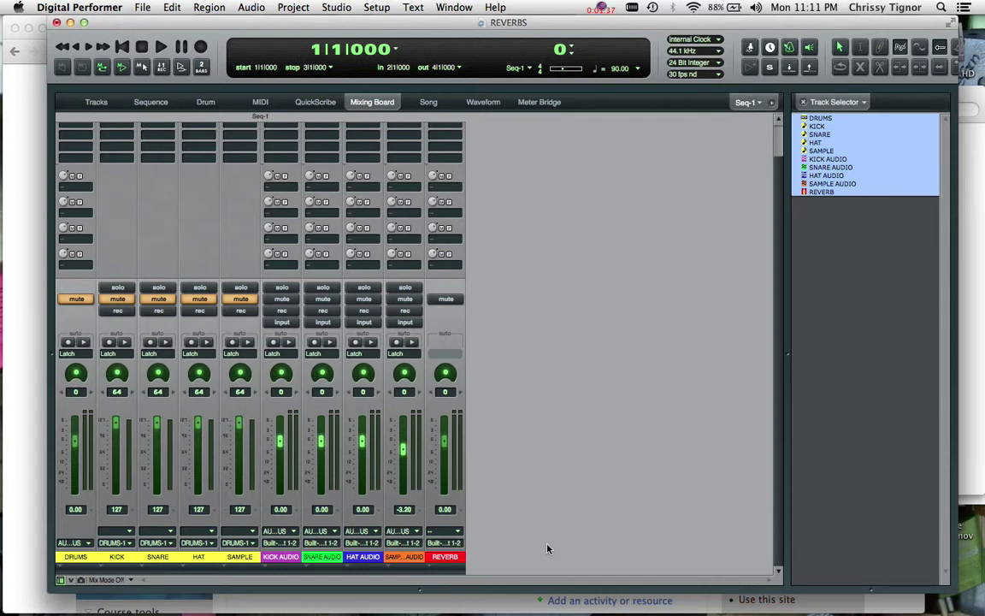
key(shift+b)
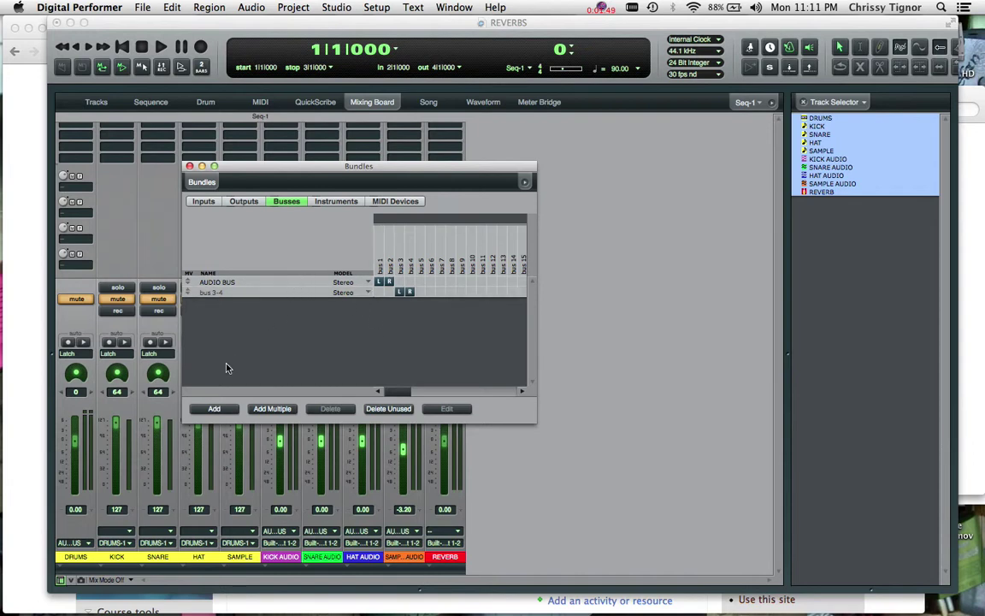
- Add two stereo bus bundles, rename bus 3-4 to REVERB, and close the Bundles window
click(204, 410)
click(203, 410)
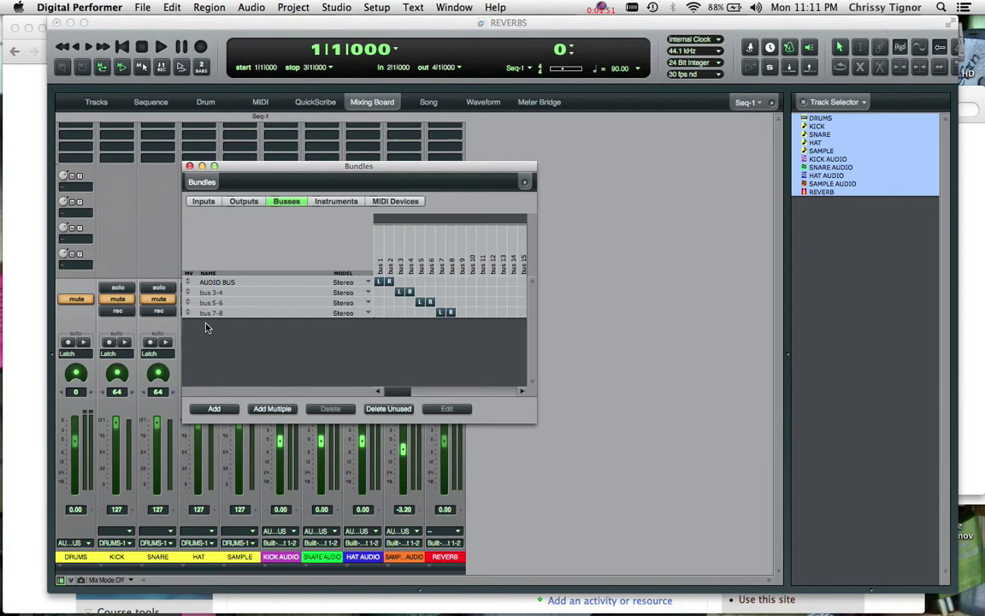
double_click(220, 294)
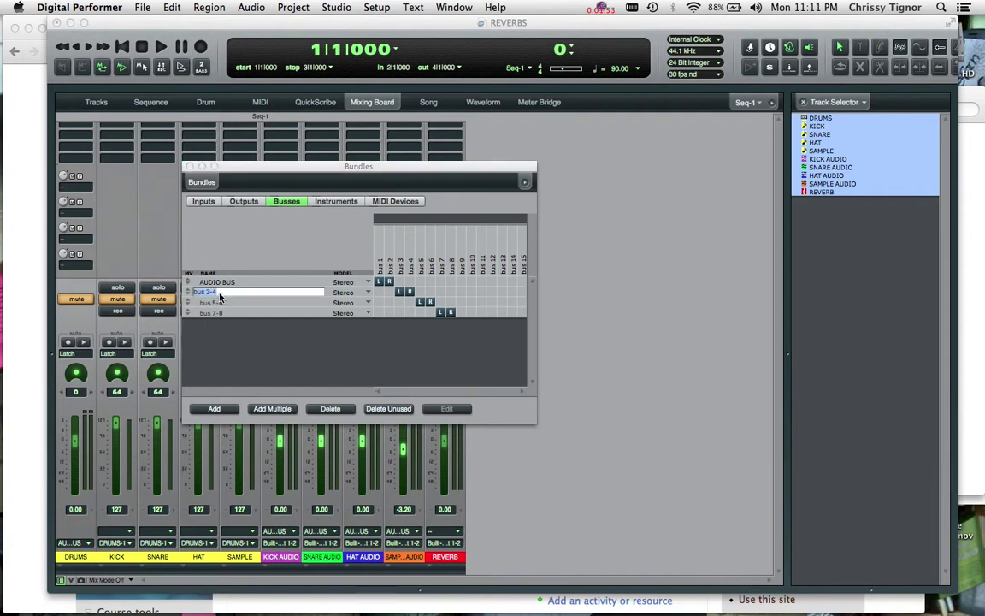
text(REVERB)
key(Return)
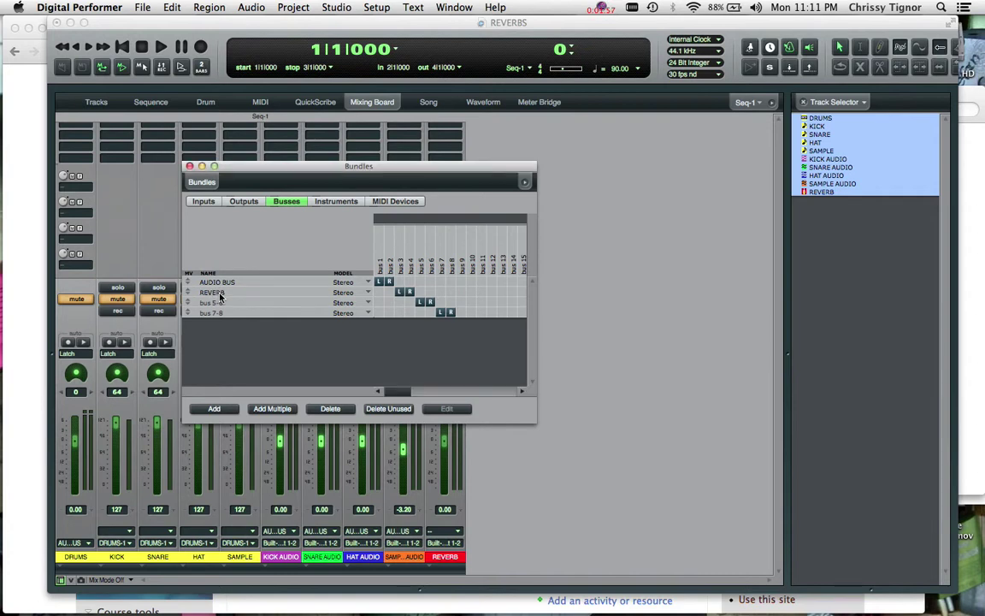
click(189, 167)
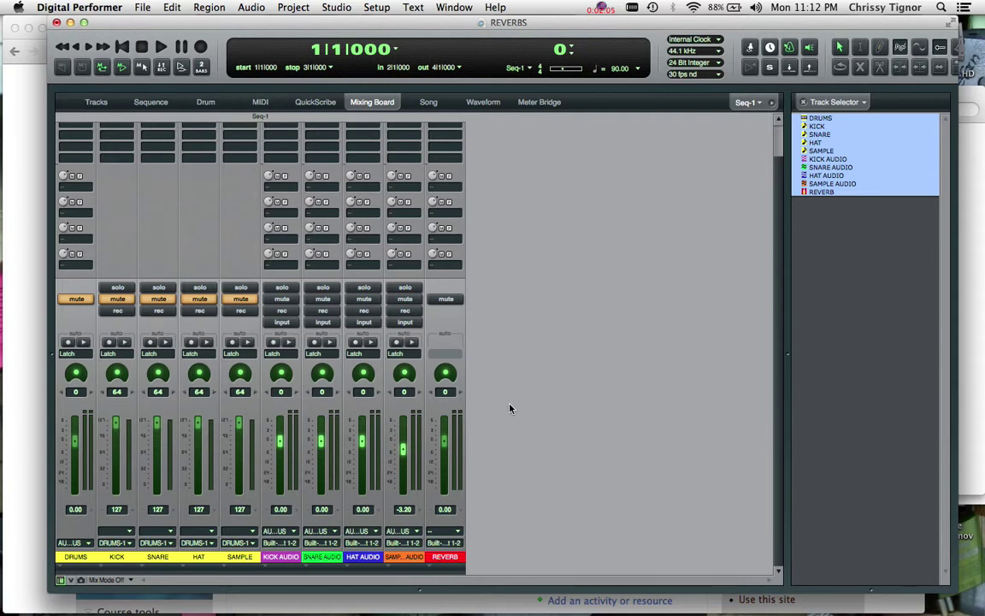
- Set the REVERB aux track's input to the REVERB (Stereo) bus
click(448, 531)
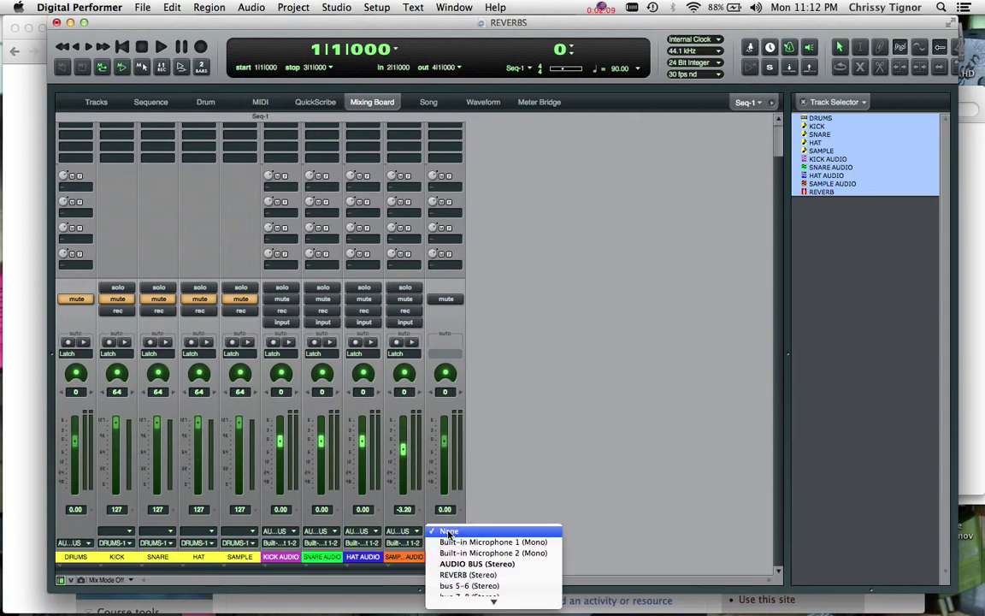
click(484, 575)
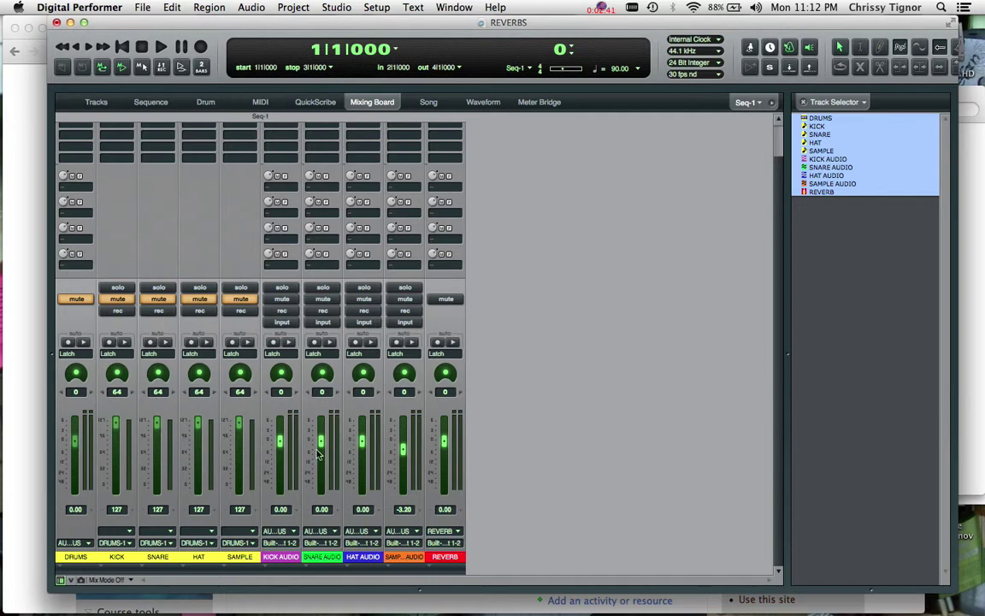
- Route SNARE AUDIO's first send to REVERB (Stereo) and bring up the REVERB track's Insert A effect list
click(320, 187)
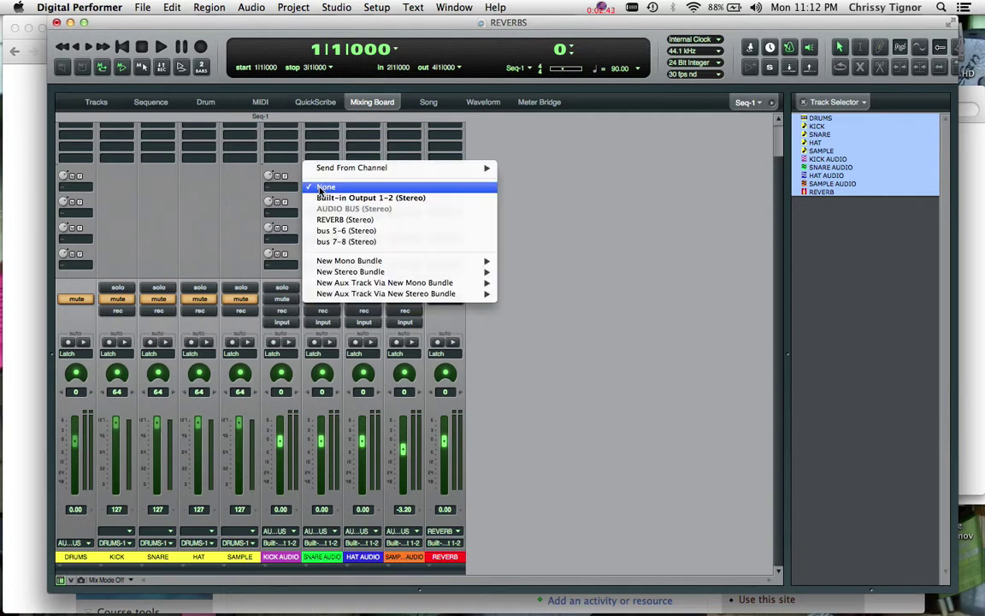
click(378, 221)
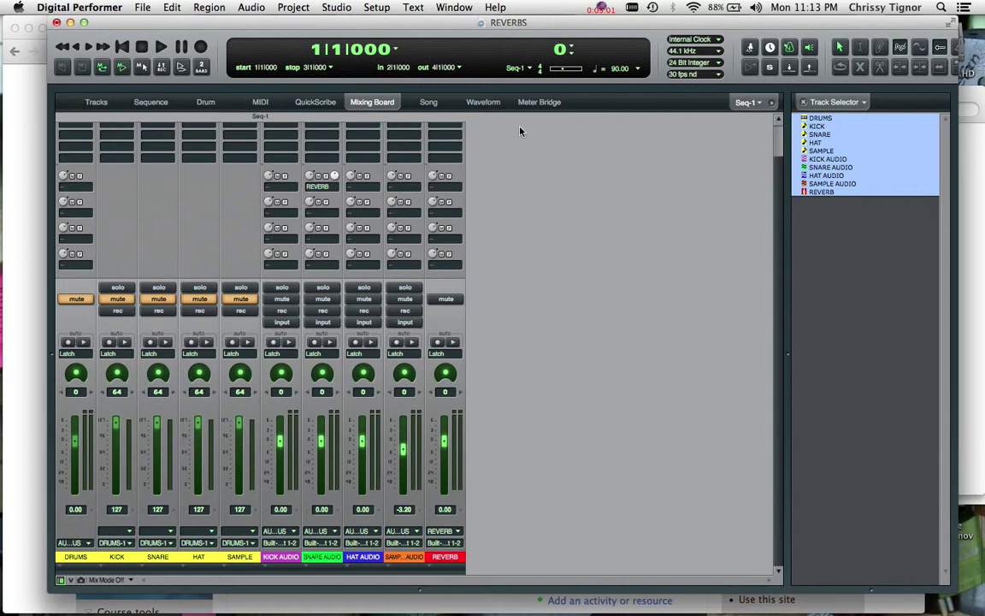
scroll(520, 131, up, 2)
click(446, 135)
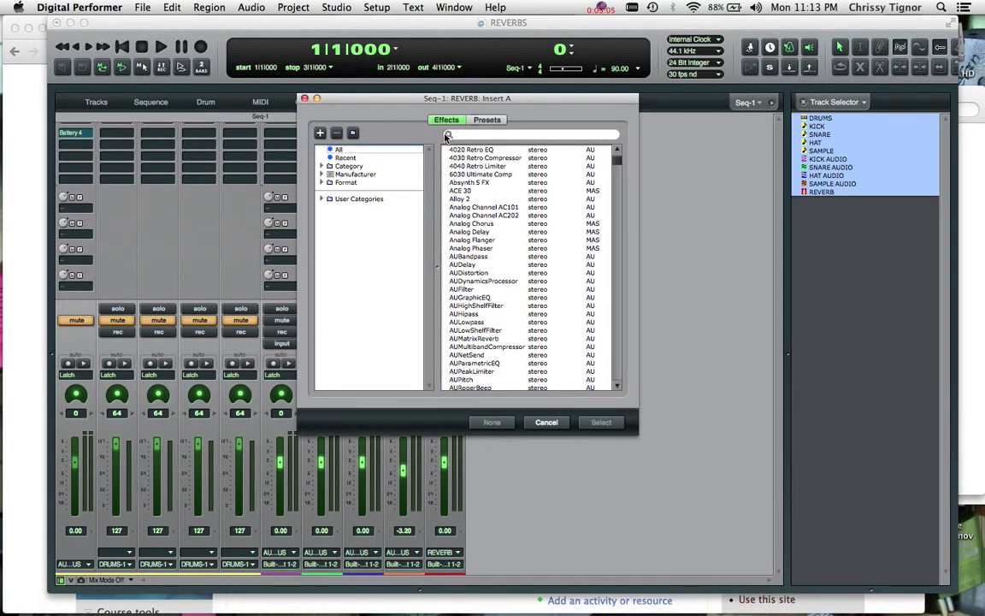
- Insert the RVerb (s) plug-in on REVERB's Insert A and place its Hall 1 window beside the mixer
text(RVERB)
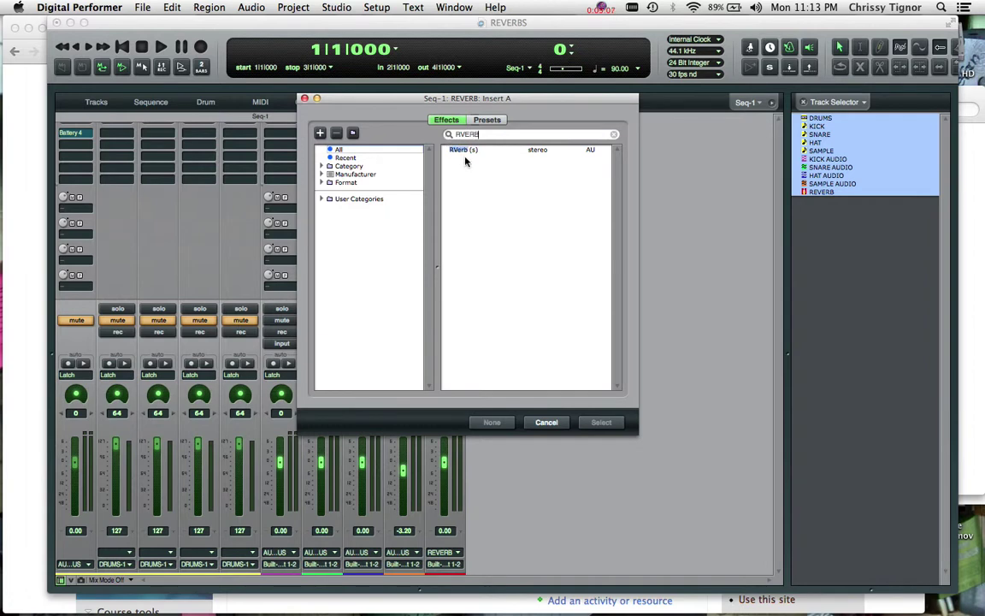
click(464, 150)
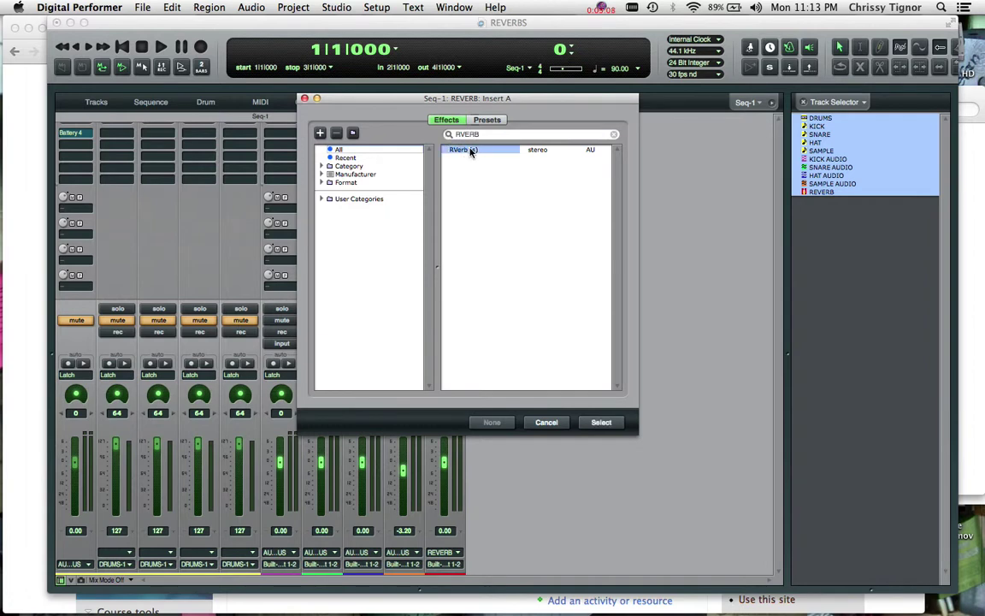
click(600, 422)
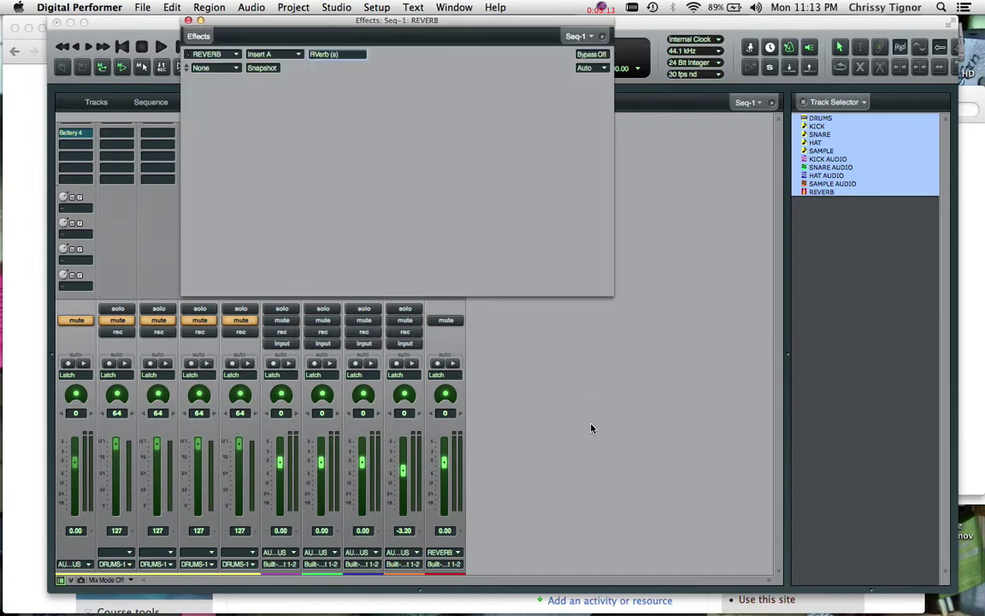
drag(450, 35, 756, 142)
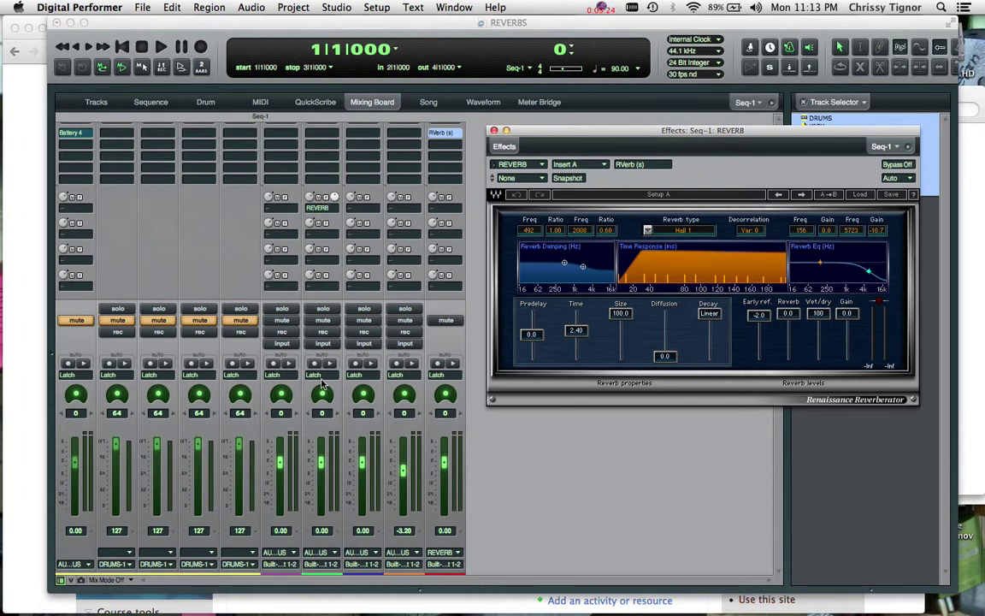
scroll(326, 210, down, 2)
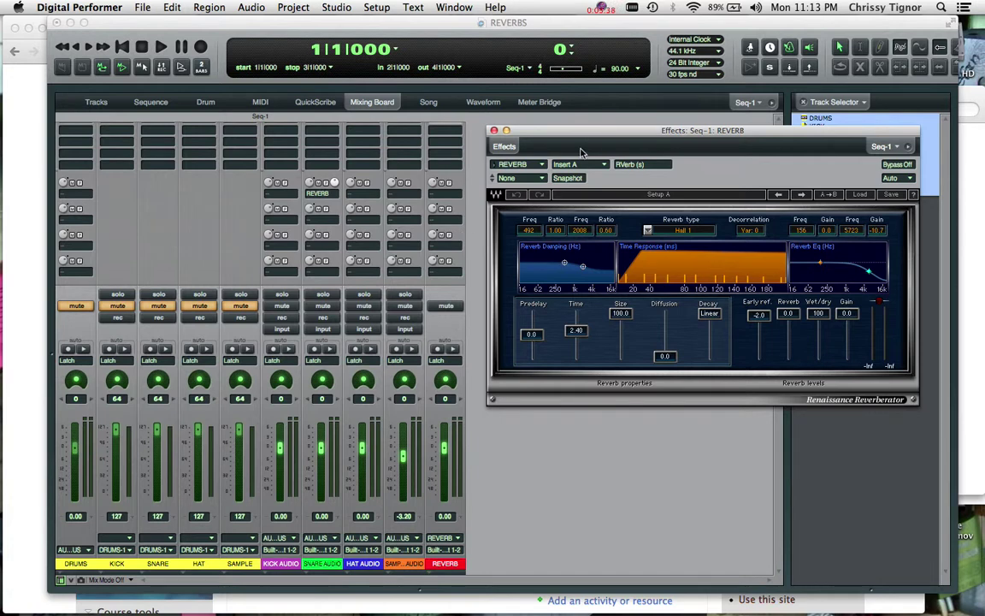
drag(598, 135, 595, 130)
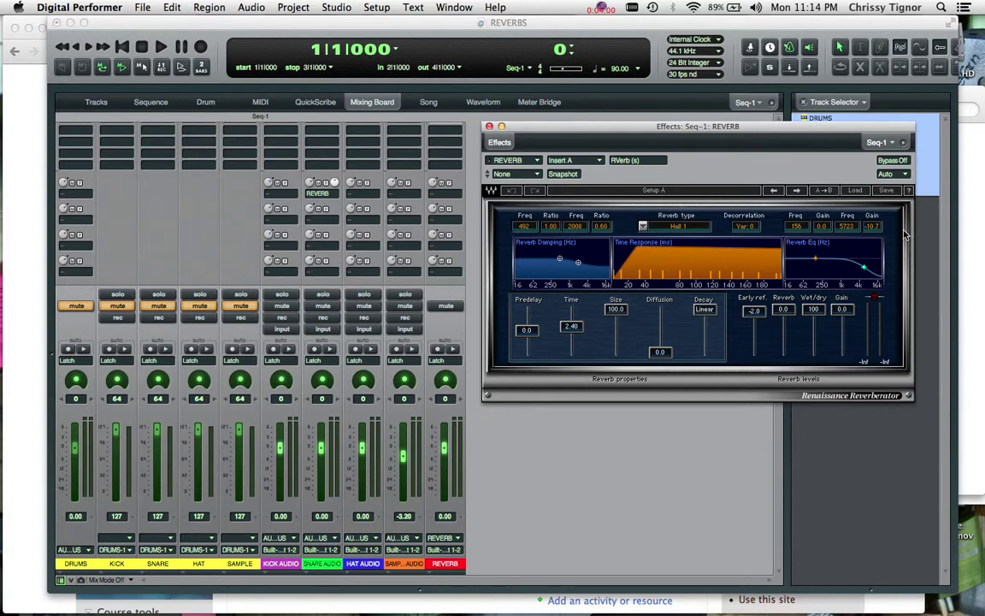
- While playing back, set the snare's REVERB send level to about +0.30 dB
key(space)
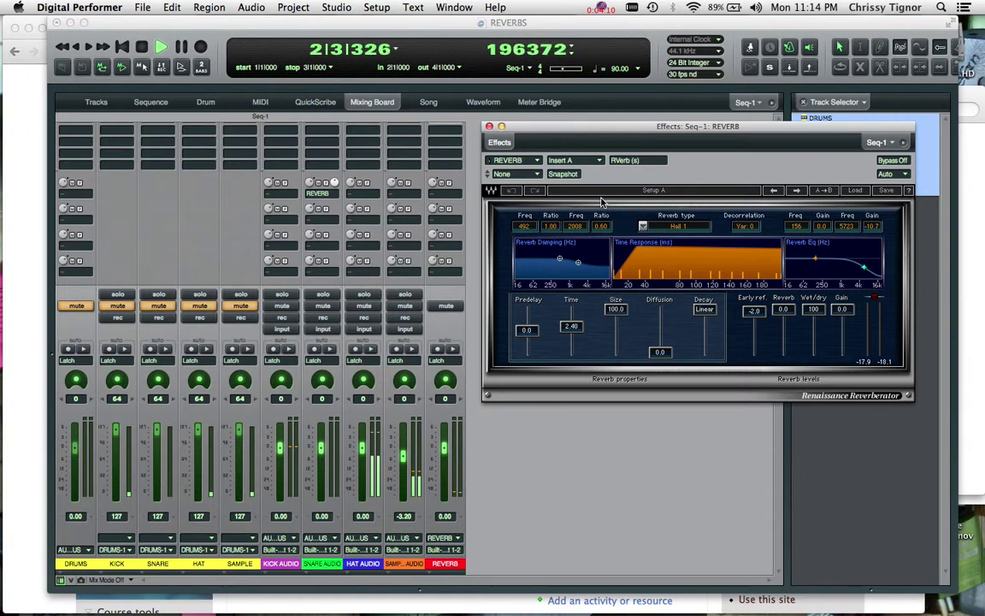
key(space)
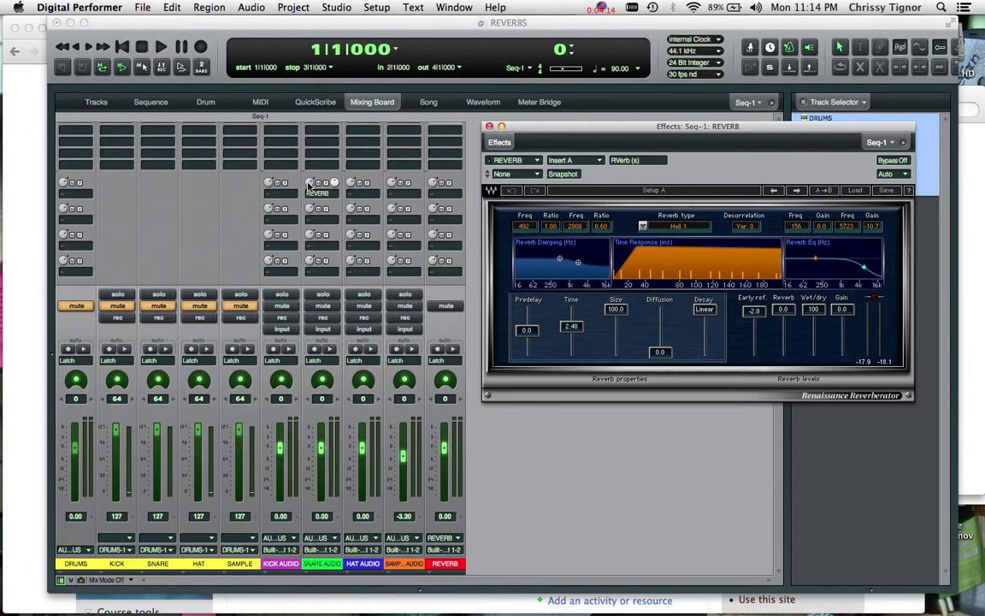
click(310, 190)
key(space)
drag(324, 221, 344, 198)
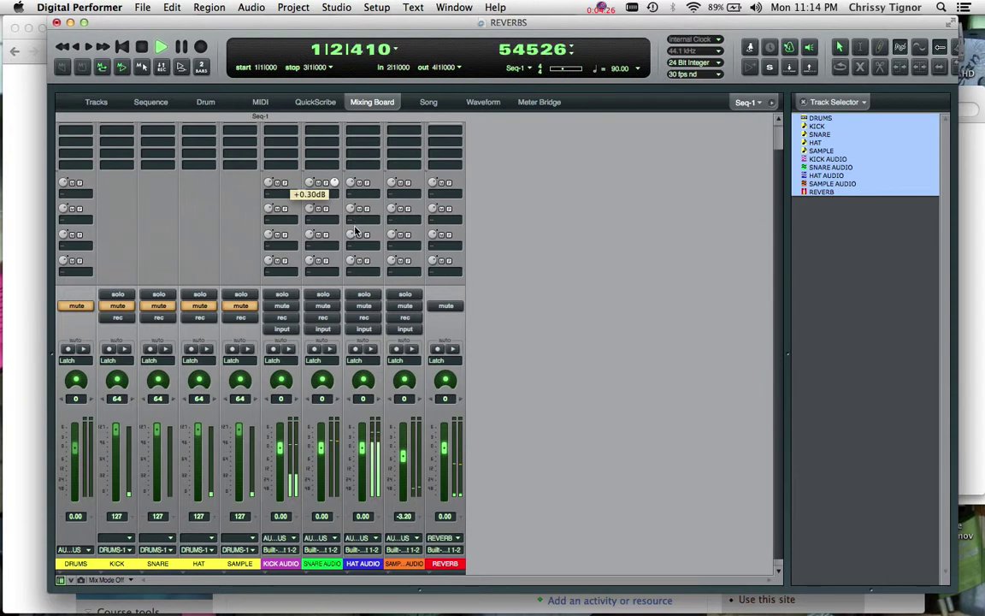
- Send HAT AUDIO to REVERB (Stereo), set its send level during playback, and reopen the RVerb window
key(space)
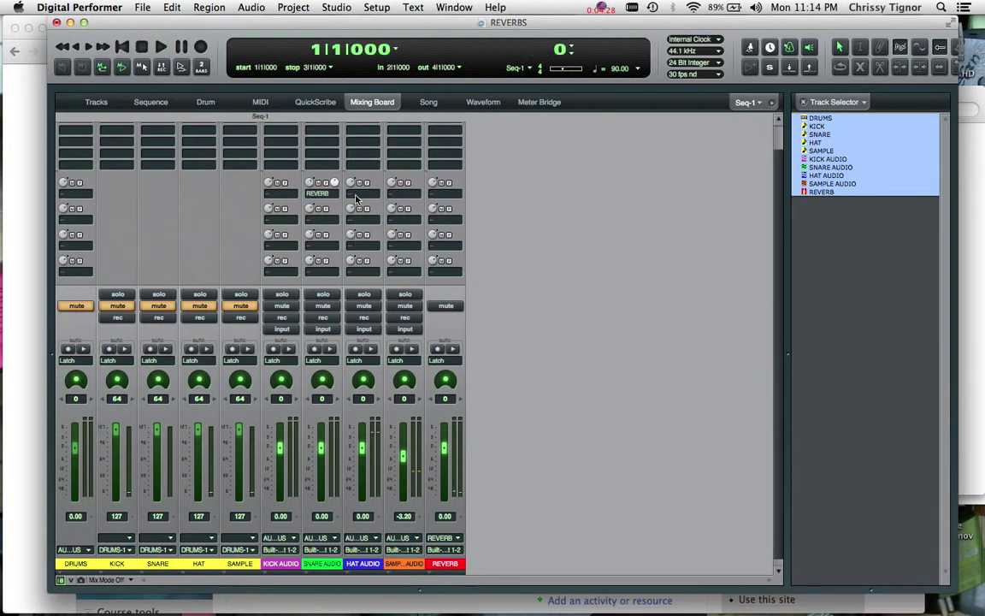
click(361, 193)
click(389, 226)
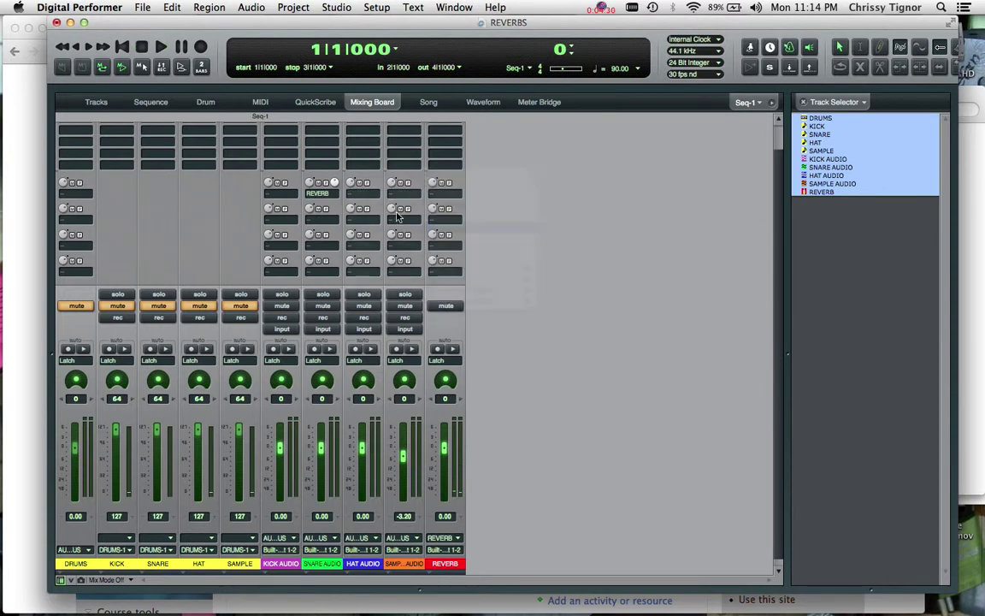
key(space)
drag(359, 192, 376, 250)
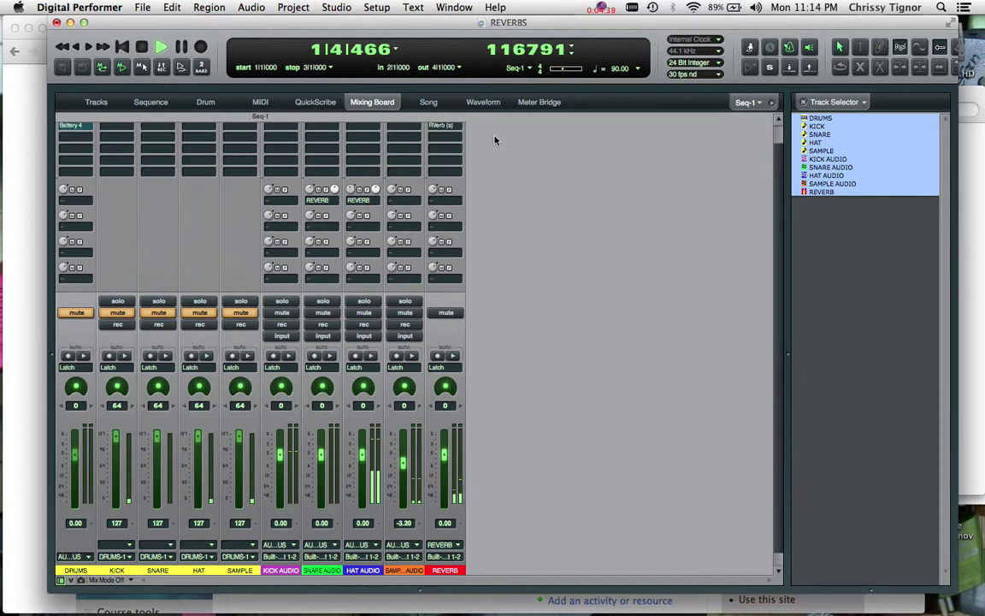
double_click(442, 126)
key(space)
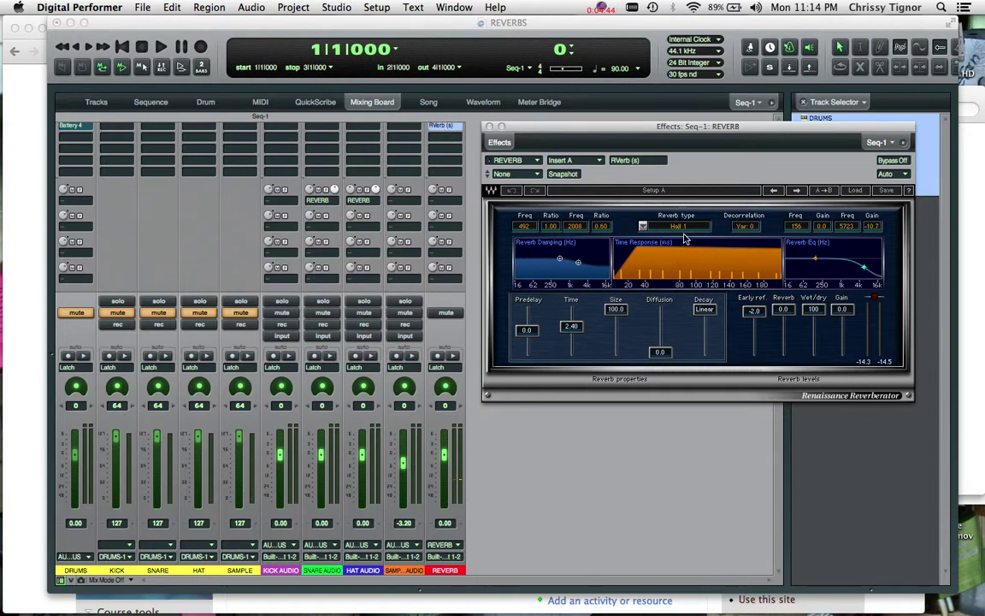
- Audition the Large room and Larger room presets, then load Gymnasium into RVerb
click(528, 175)
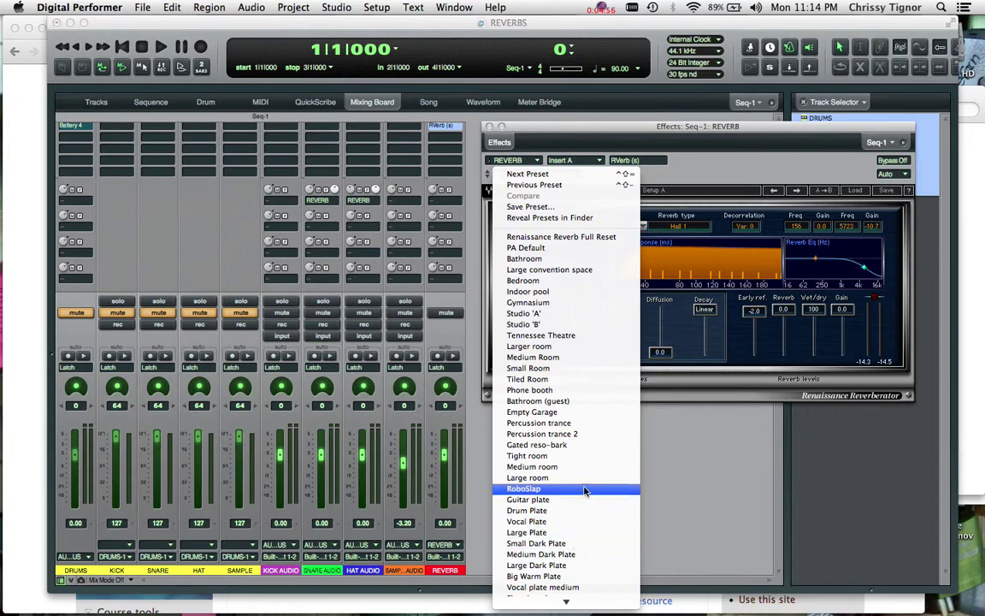
scroll(586, 499, down, 3)
scroll(587, 499, down, 10)
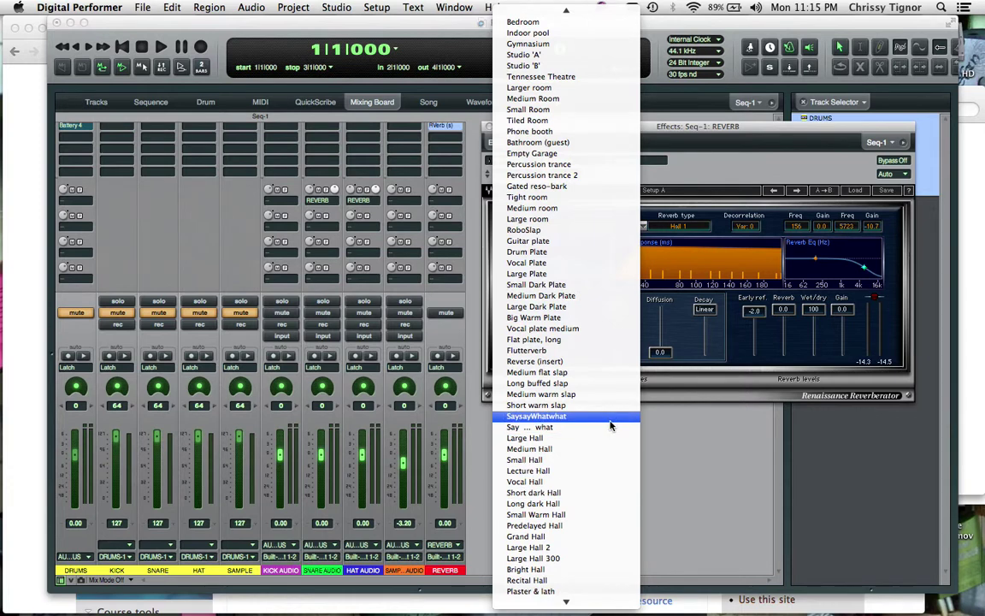
click(616, 225)
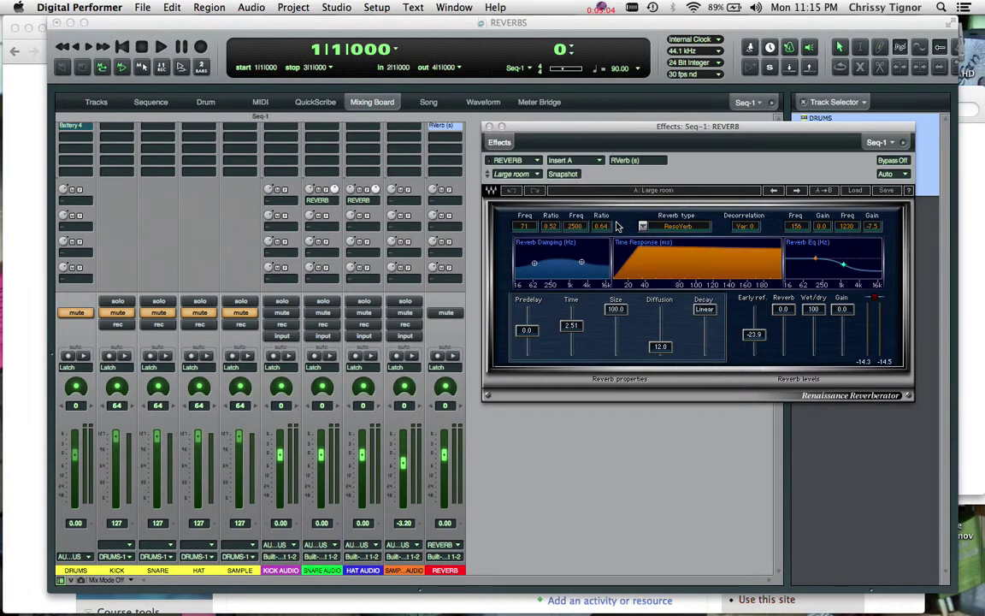
key(space)
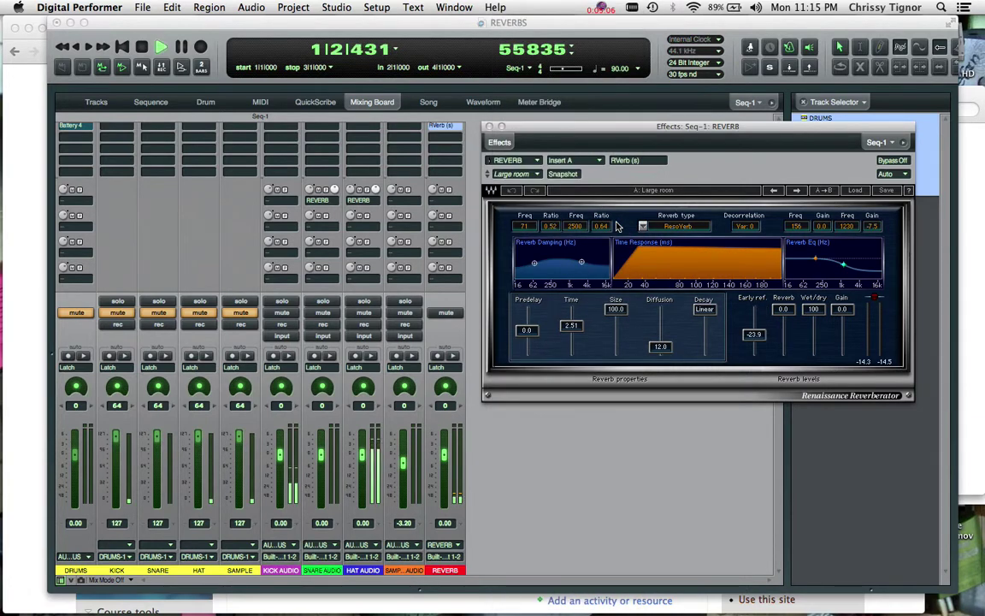
click(513, 173)
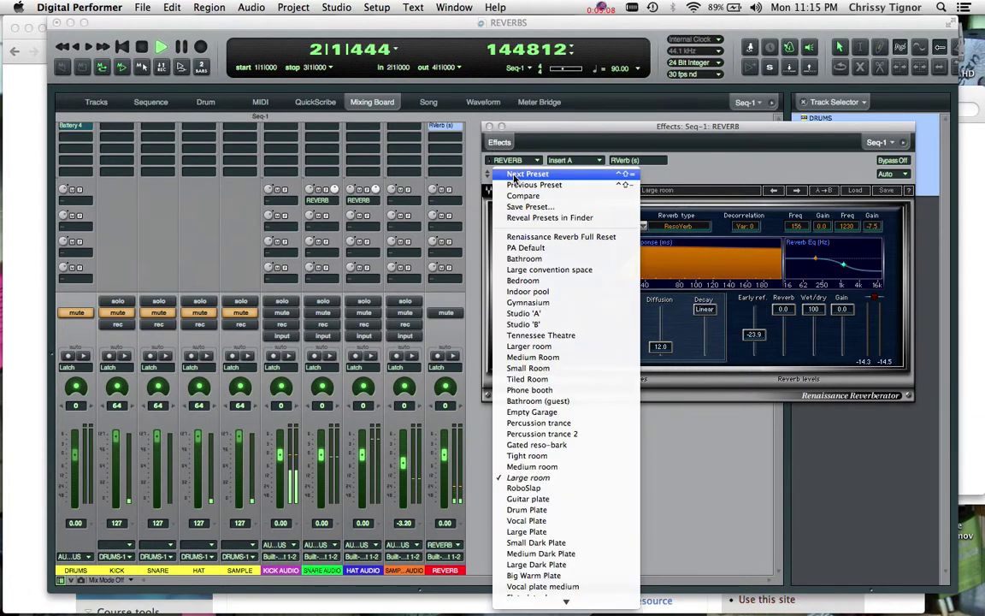
click(528, 346)
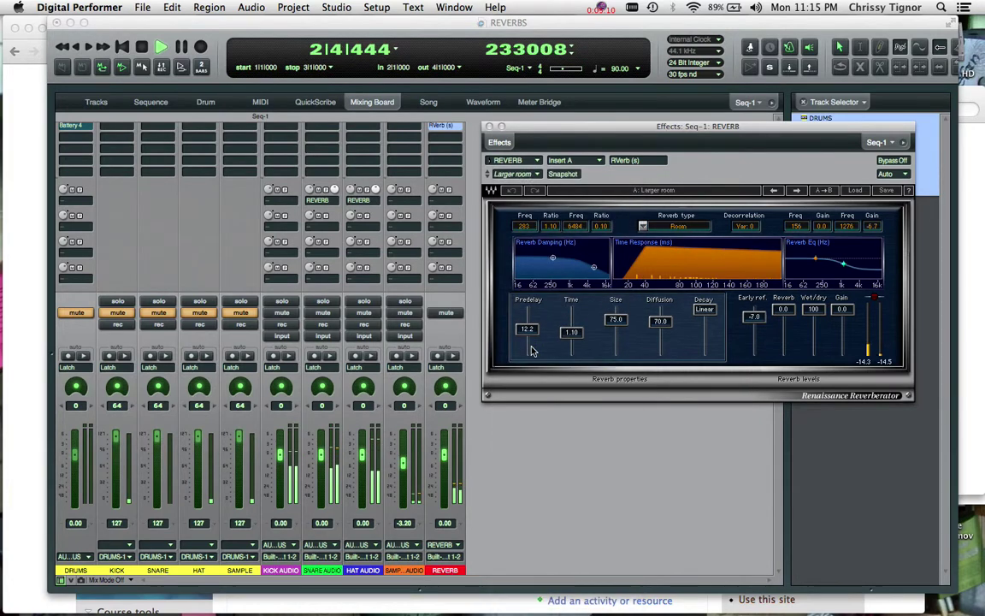
click(525, 175)
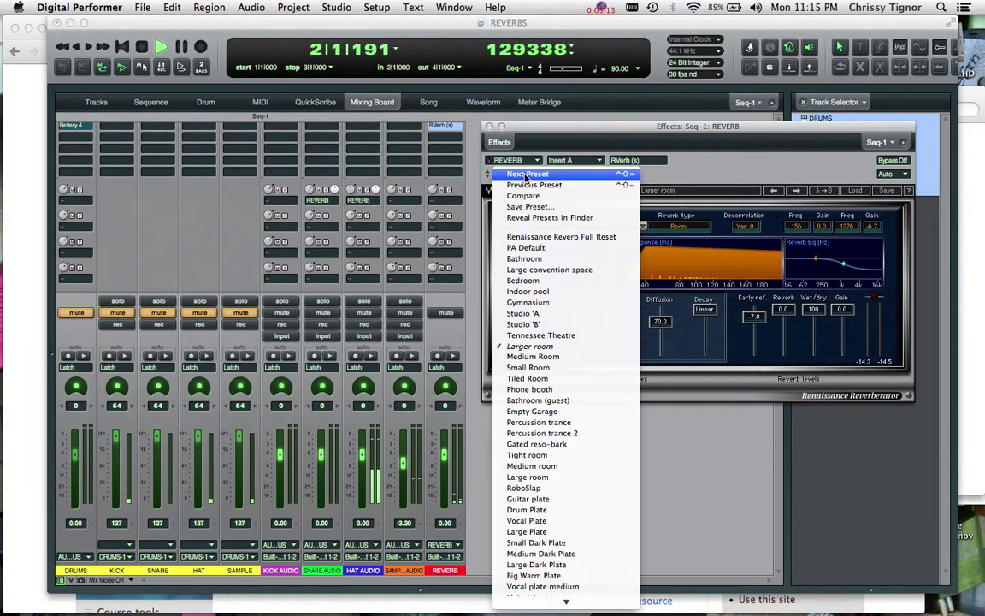
click(548, 305)
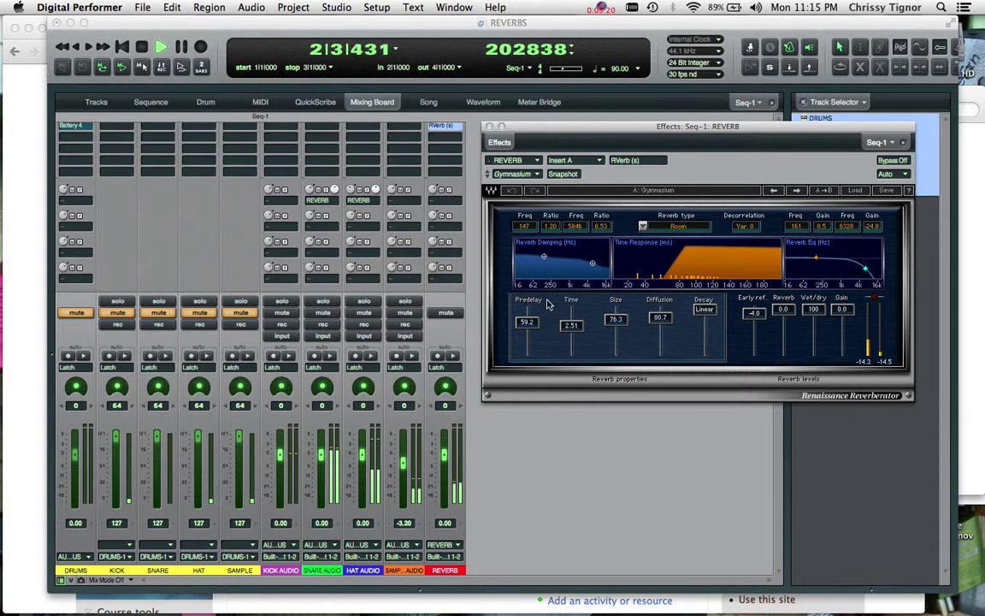
key(space)
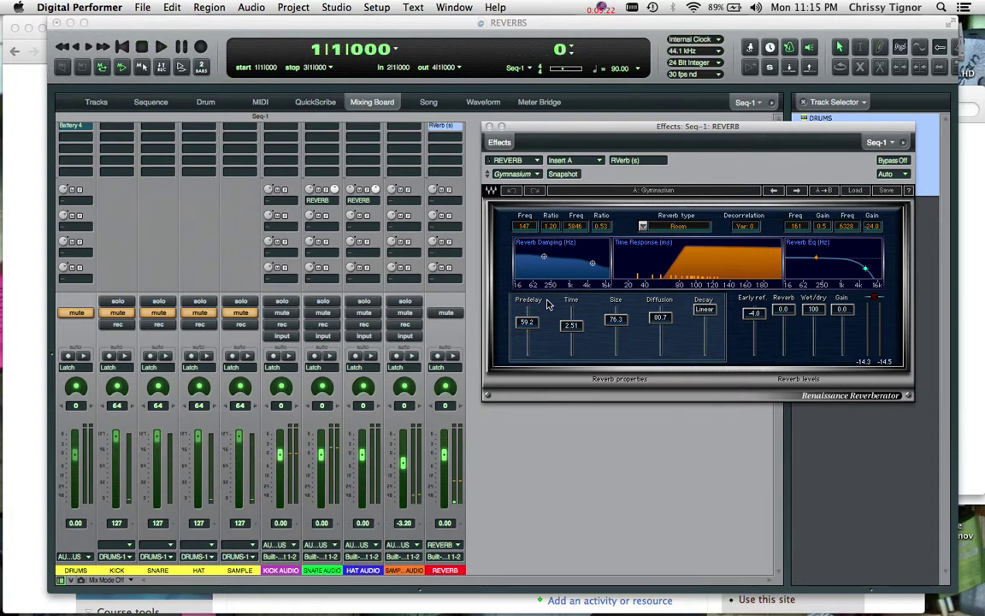